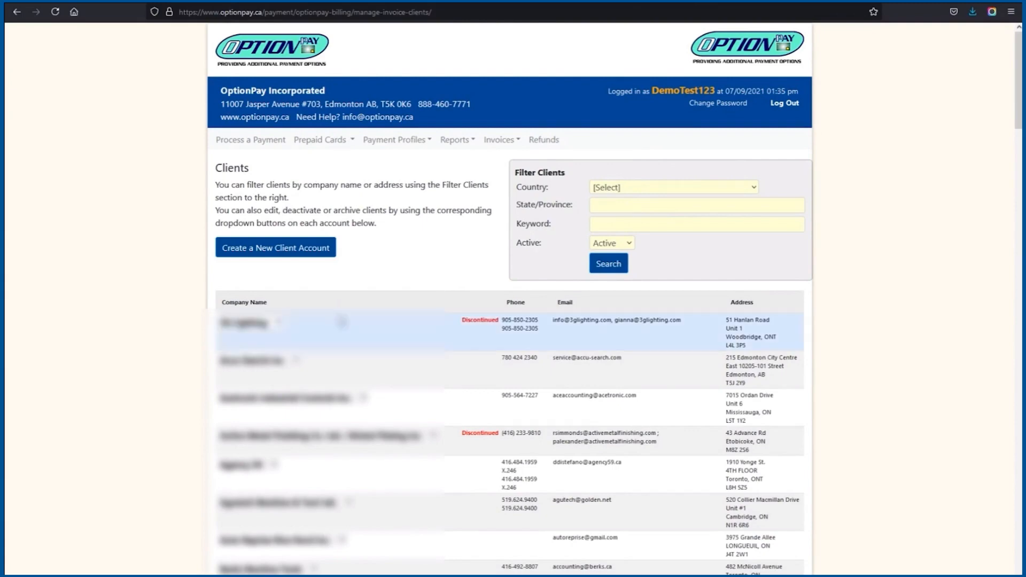
{"action": "left_click_drag", "start_coordinate": [269, 303], "coordinate": [214, 309]}
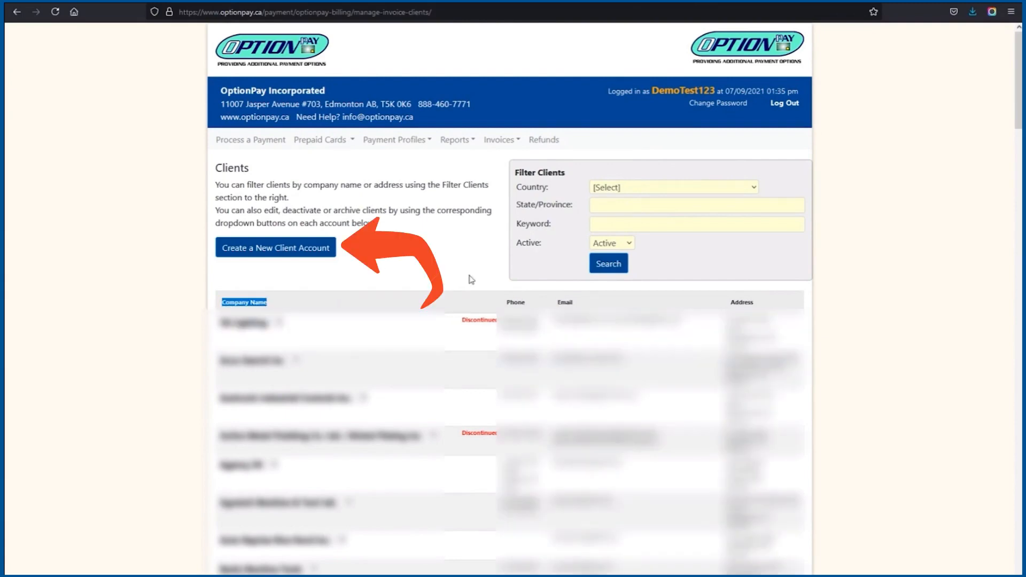
{"action": "left_click_drag", "start_coordinate": [534, 309], "coordinate": [504, 309]}
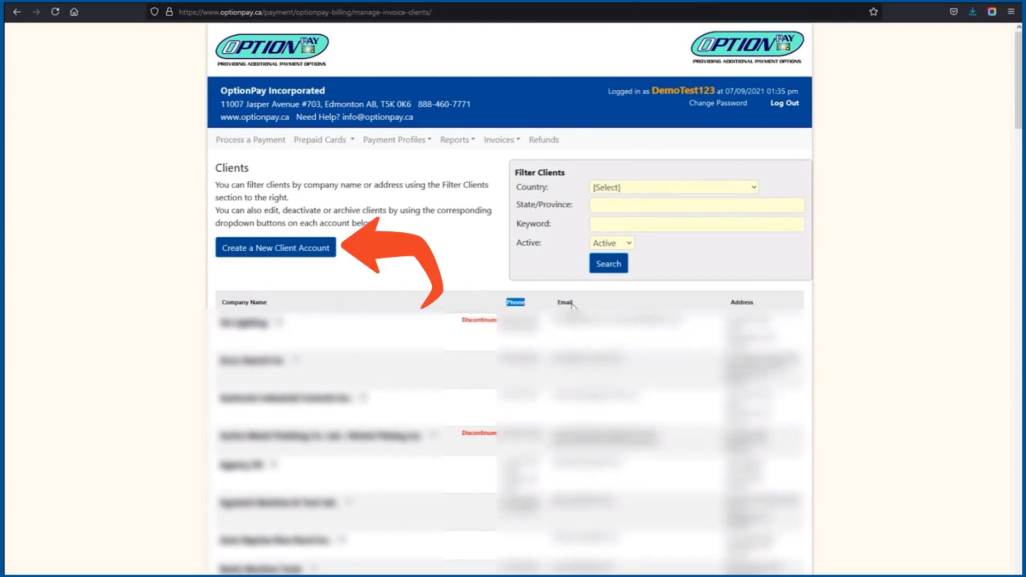
{"action": "left_click_drag", "start_coordinate": [573, 305], "coordinate": [554, 305]}
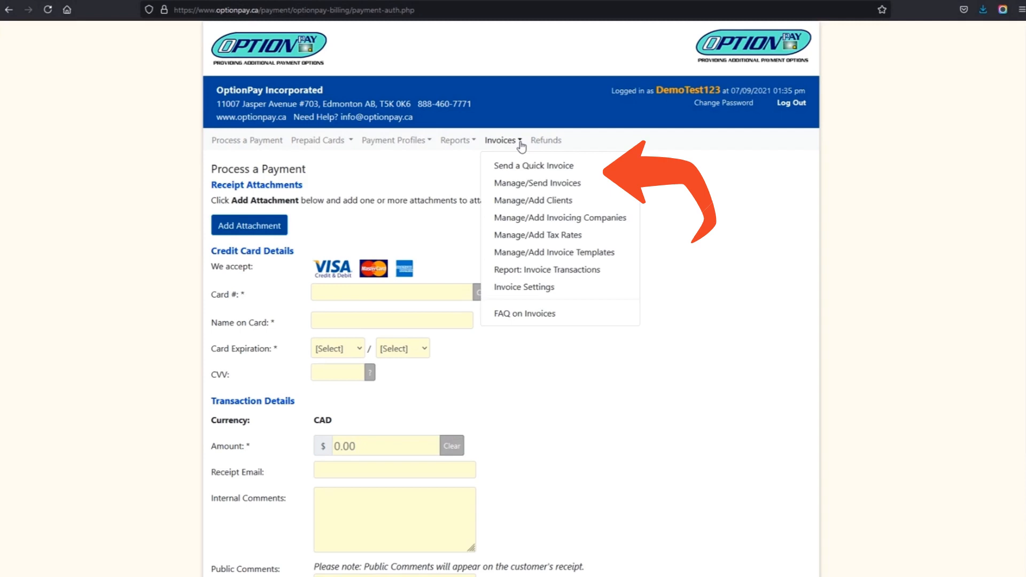
Open a new Quick Invoice form for OptionPay Incorporated
{"action": "left_click", "coordinate": [521, 165]}
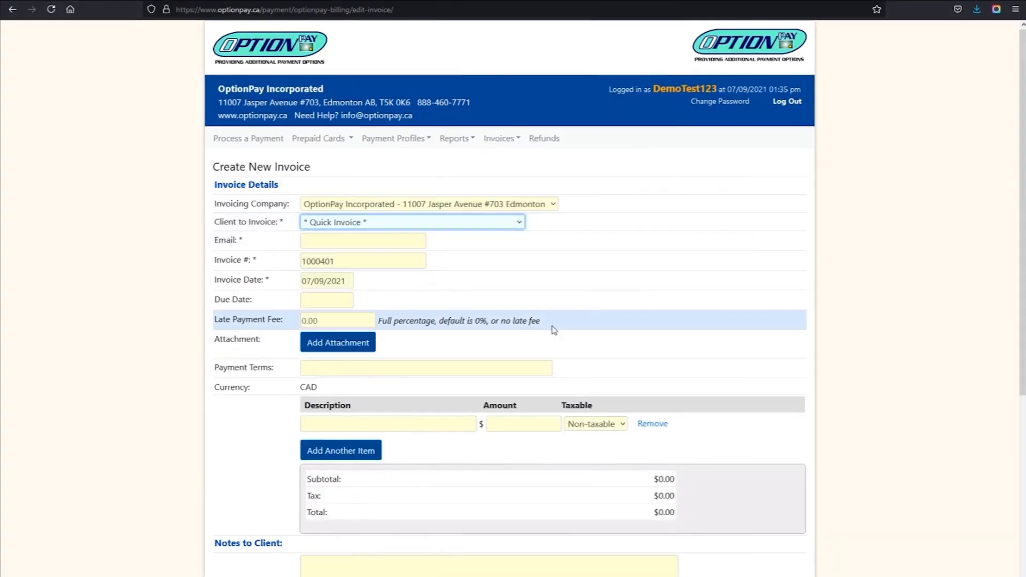
{"action": "left_click", "coordinate": [151, 308]}
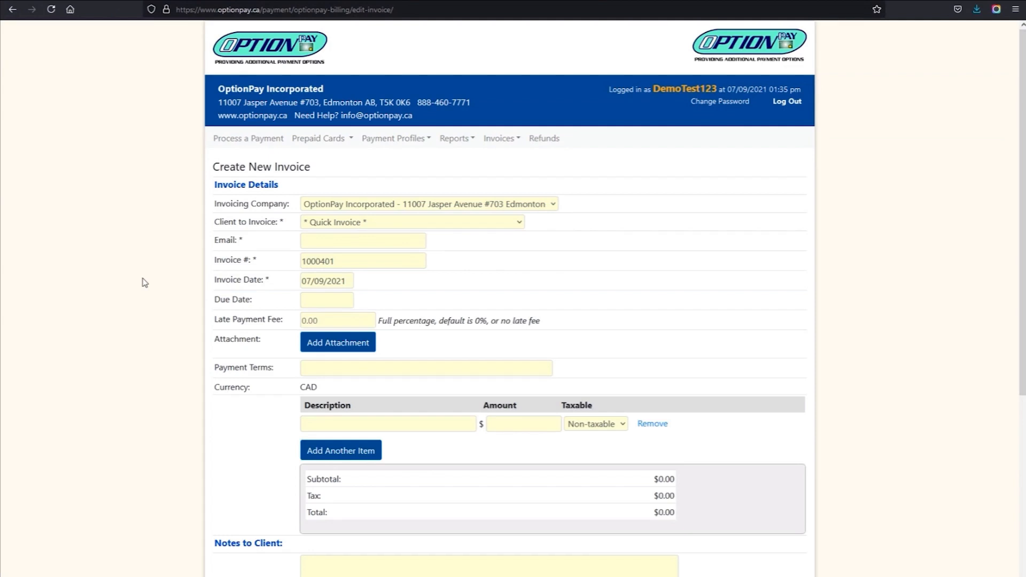
Examine the email, invoice number, invoice date, due date and payment terms fields of the new invoice
{"action": "left_click", "coordinate": [320, 243]}
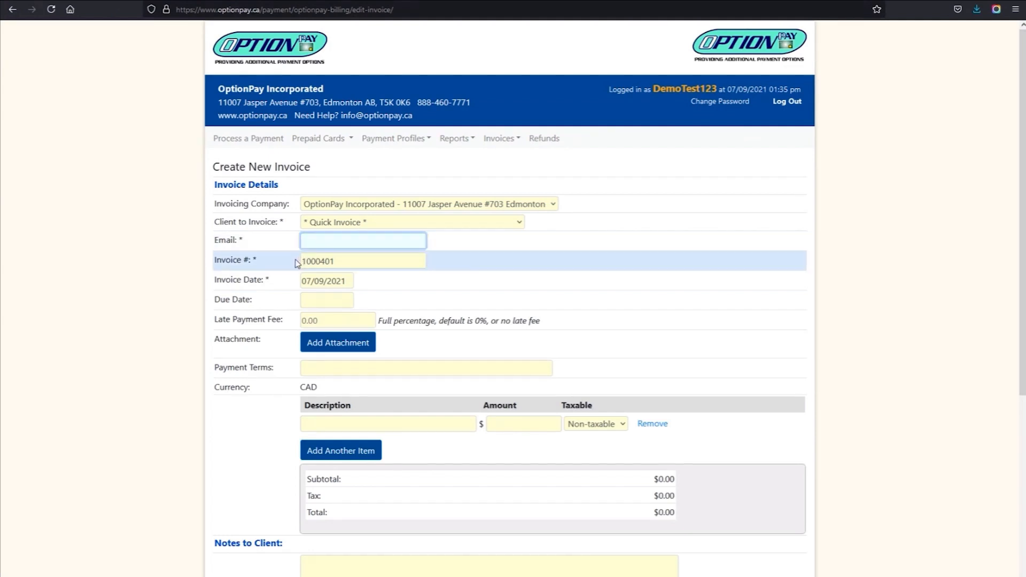
{"action": "left_click", "coordinate": [335, 263]}
{"action": "left_click_drag", "start_coordinate": [336, 262], "coordinate": [284, 276]}
{"action": "left_click", "coordinate": [189, 290]}
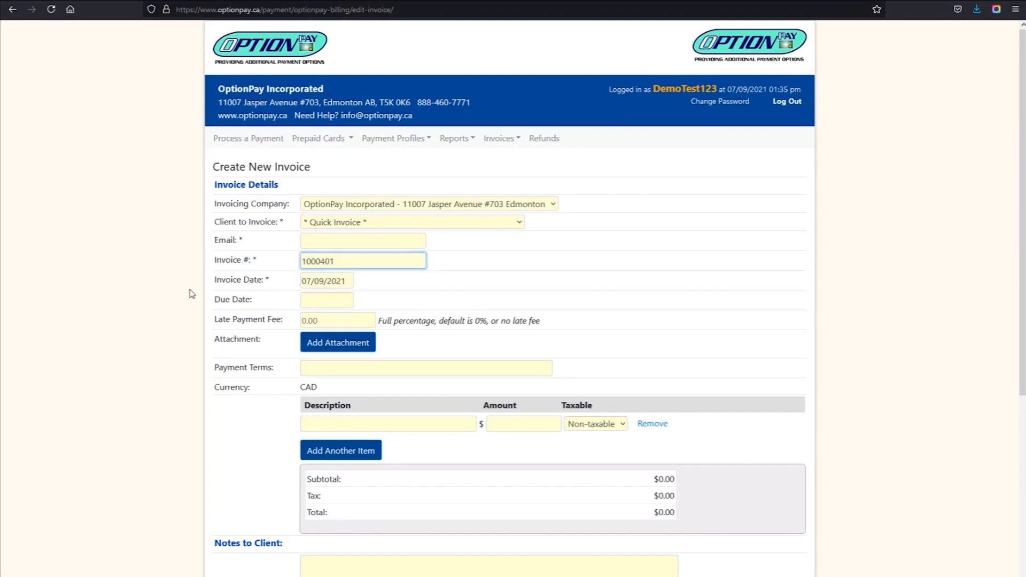
{"action": "left_click", "coordinate": [324, 289]}
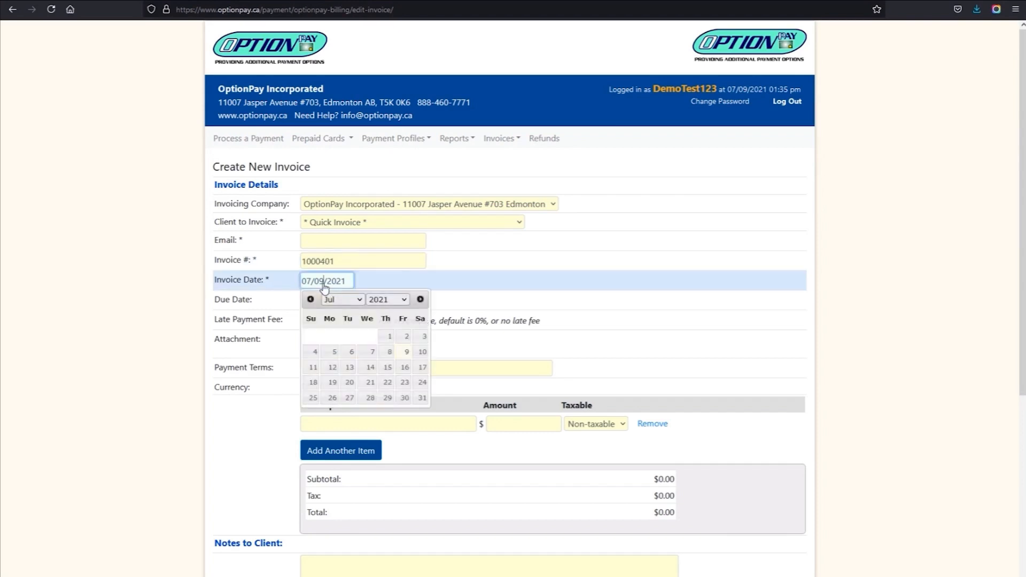
{"action": "left_click", "coordinate": [330, 302]}
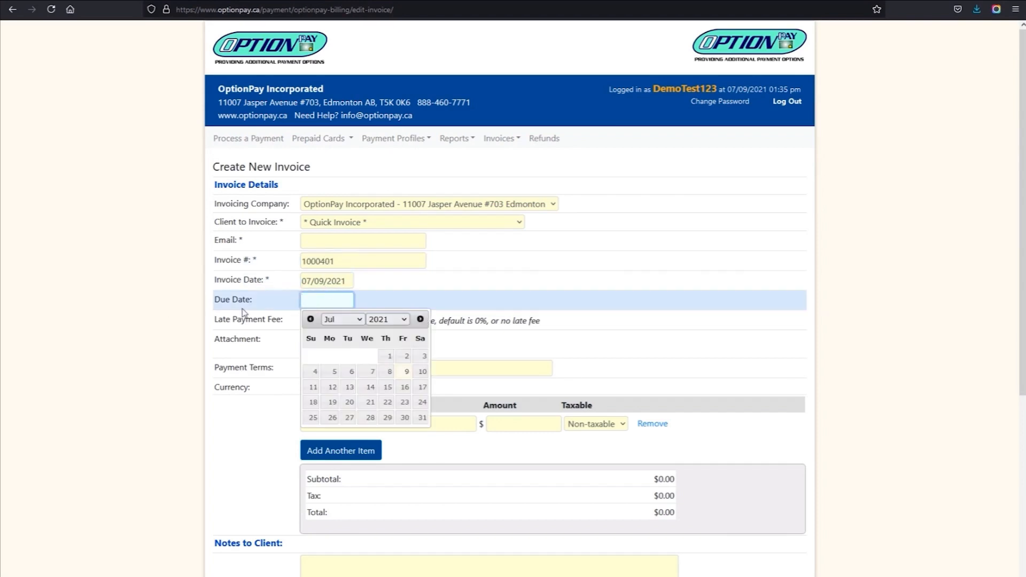
{"action": "left_click", "coordinate": [170, 329]}
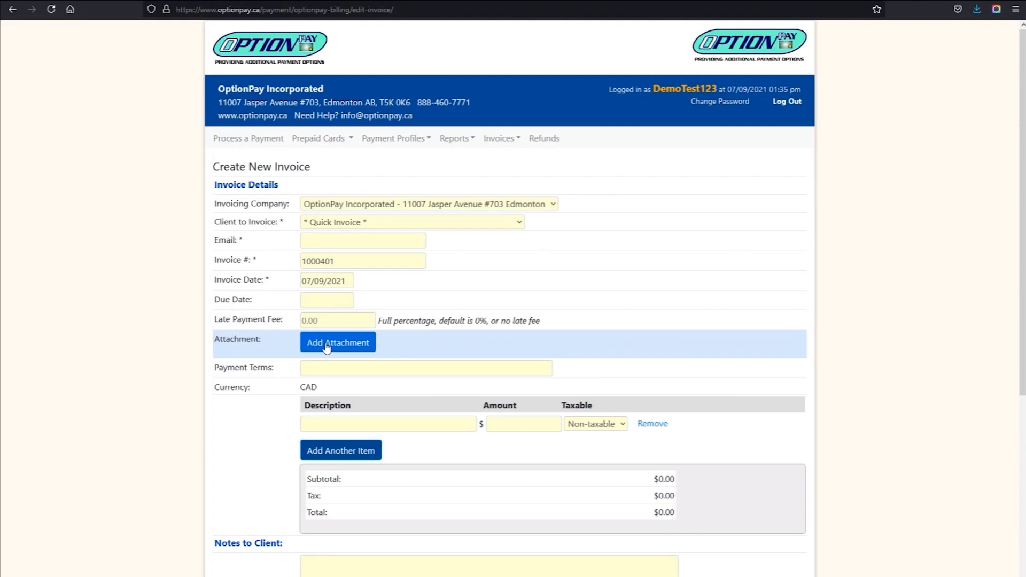
{"action": "left_click", "coordinate": [305, 369]}
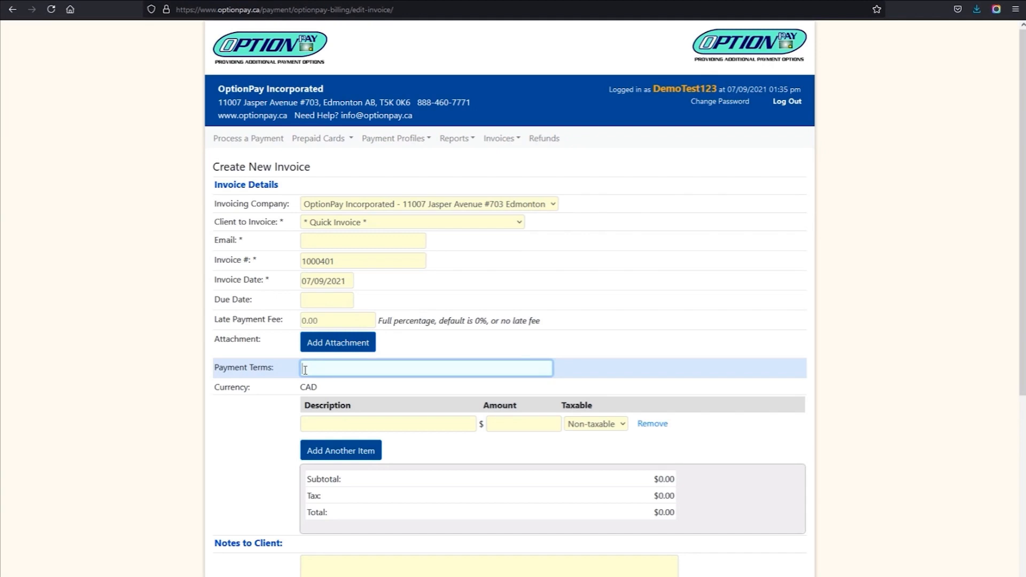
{"action": "mouse_move", "coordinate": [283, 392]}
{"action": "left_mouse_down"}
{"action": "mouse_move", "coordinate": [316, 392]}
{"action": "mouse_move", "coordinate": [294, 392]}
{"action": "left_mouse_up"}
{"action": "left_click", "coordinate": [283, 403]}
{"action": "left_click", "coordinate": [294, 407]}
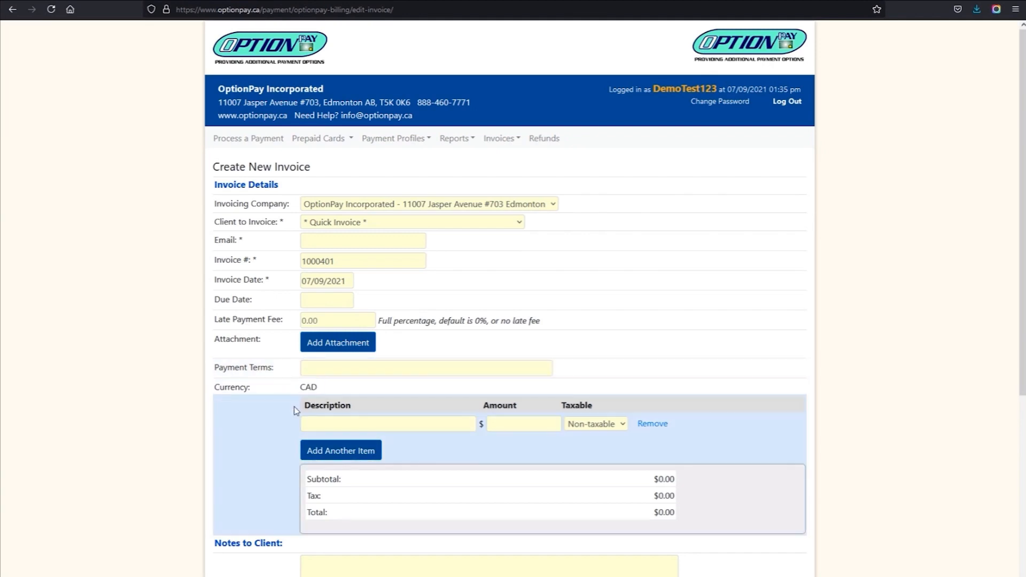
Fill in two non-taxable invoice line items, Web Design and Web Security, with an amount of $1 each
{"action": "scroll", "coordinate": [474, 459], "scroll_direction": "down", "scroll_amount": 3}
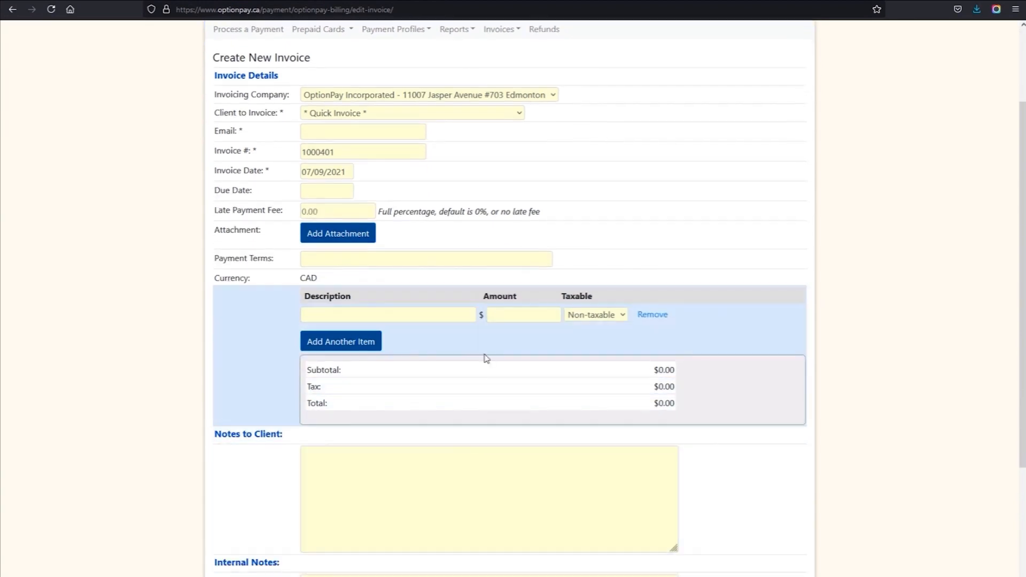
{"action": "left_click", "coordinate": [373, 349]}
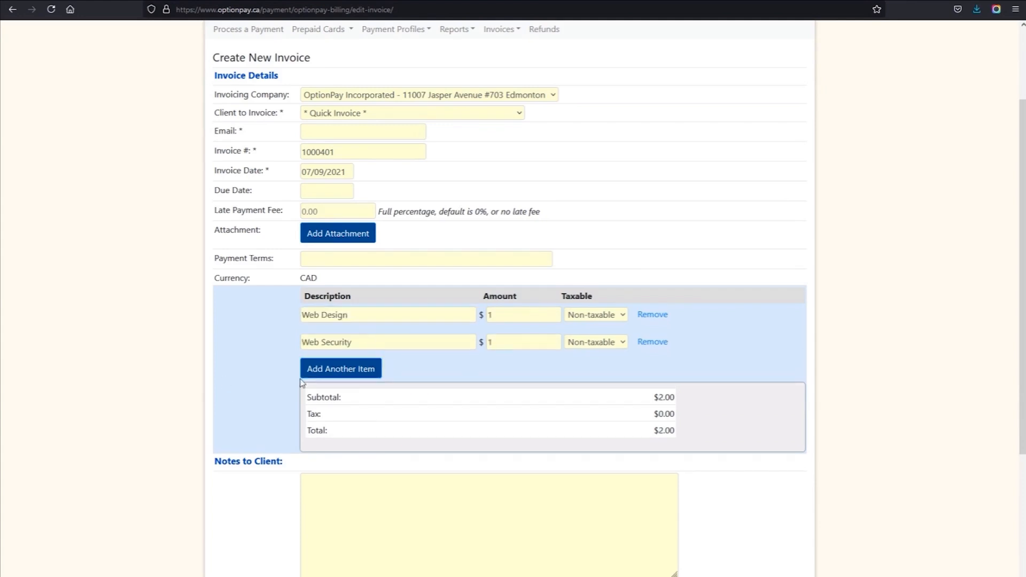
Add a third blank line item to the invoice and remove it again
{"action": "left_click", "coordinate": [319, 374]}
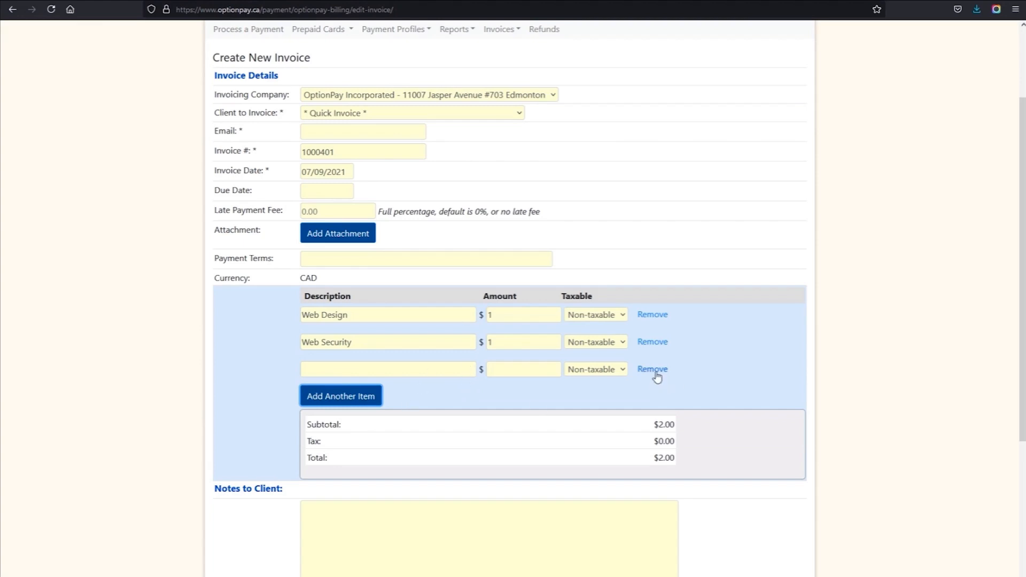
{"action": "left_click", "coordinate": [428, 371]}
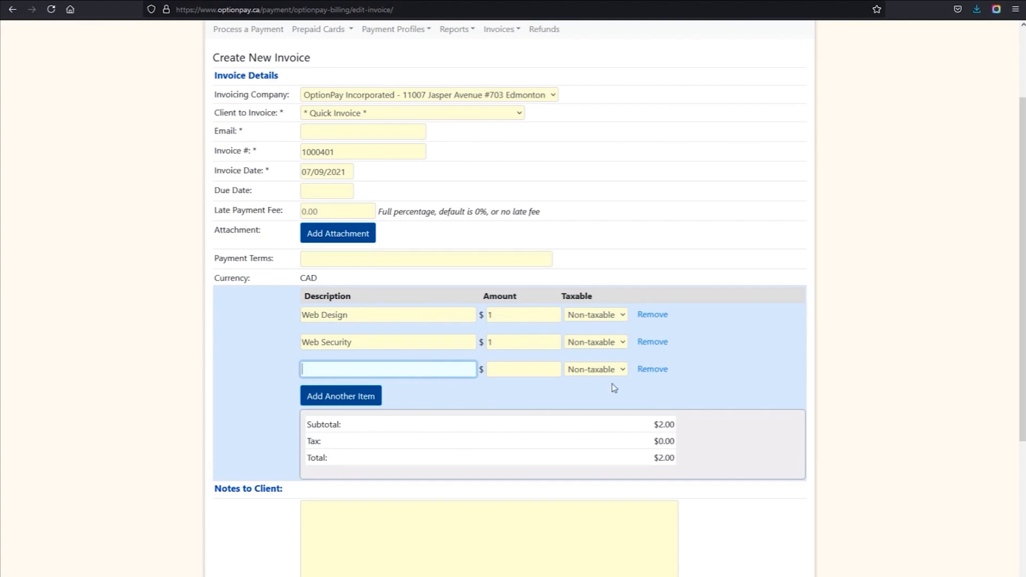
{"action": "left_click", "coordinate": [653, 369]}
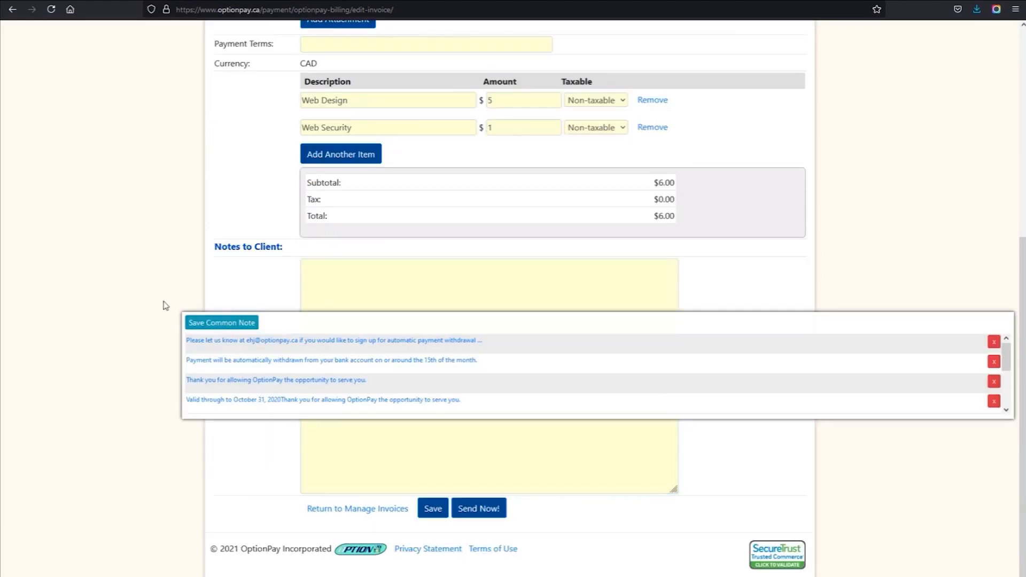
Enter the test text "asdasd" in the invoice's notes to the client and clear it again
{"action": "left_click", "coordinate": [336, 294]}
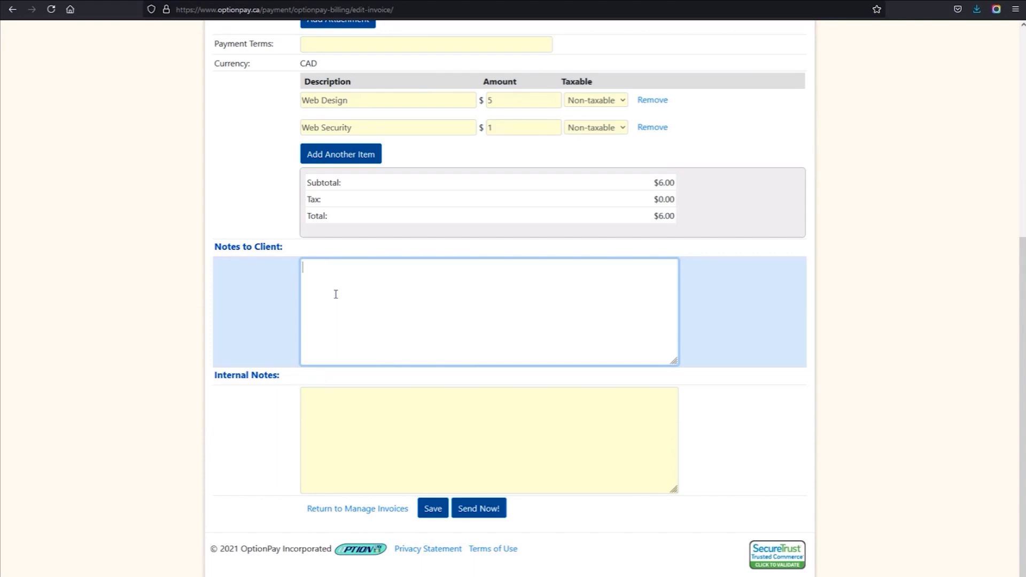
{"action": "type", "text": "asdasd"}
{"action": "key", "text": "BackSpace"}
{"action": "key", "text": "BackSpace"}
{"action": "key", "text": "BackSpace"}
{"action": "key", "text": "BackSpace"}
{"action": "key", "text": "BackSpace"}
{"action": "key", "text": "BackSpace"}
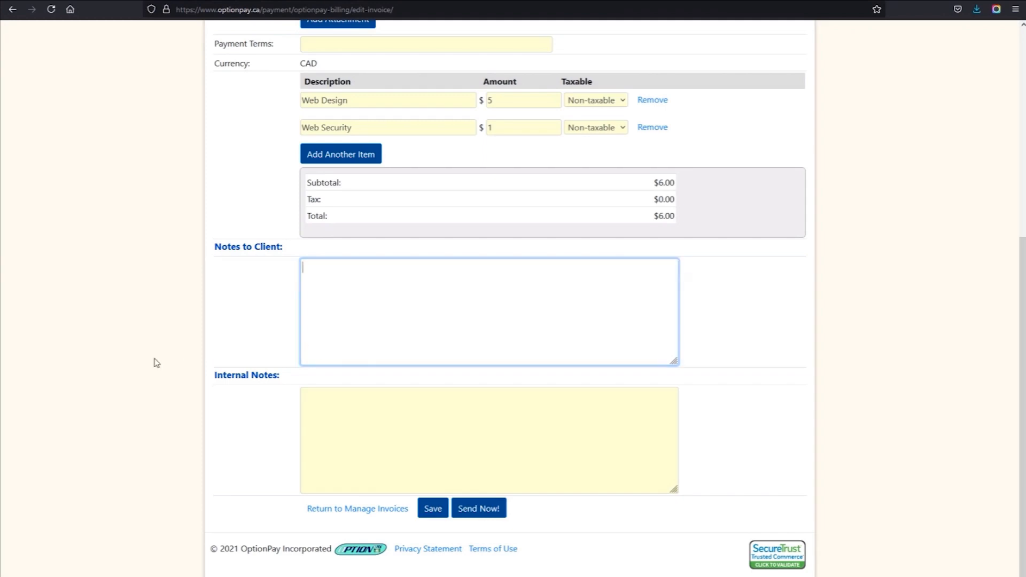
Open the invoice's internal notes for editing
{"action": "left_click", "coordinate": [353, 437]}
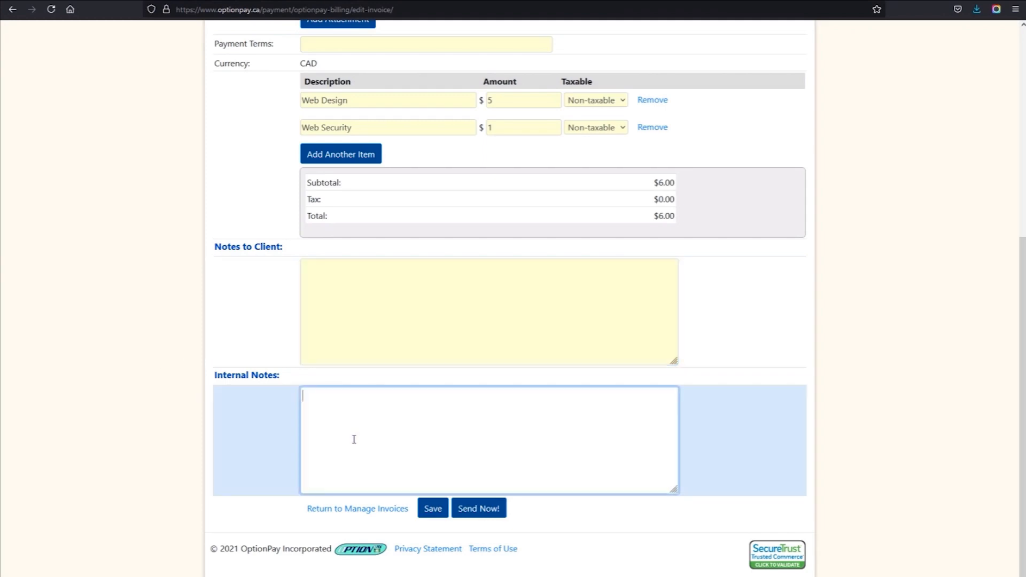